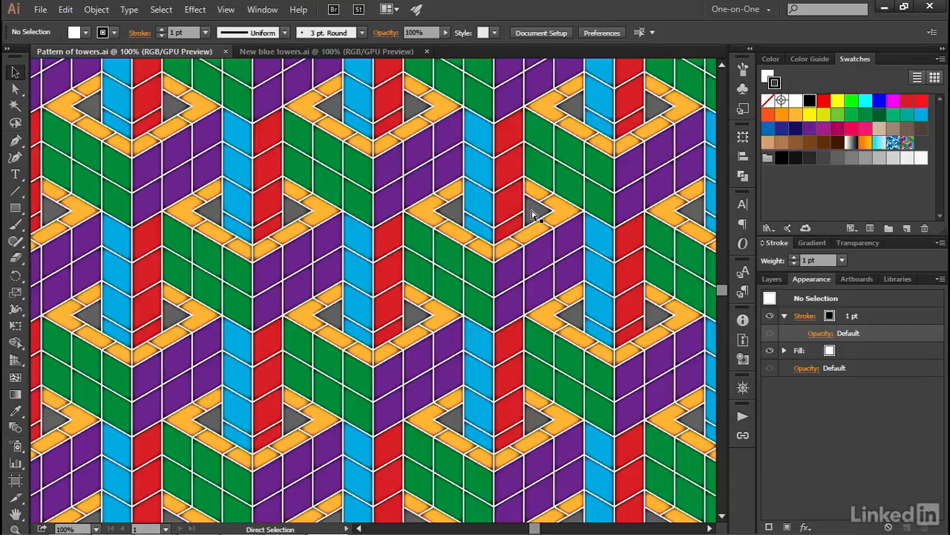
# Compare the multicolored tower pattern with the blue version in New blue towers.ai and return to Pattern of towers.ai
pyautogui.hotkey('ctrl', 'Tab')
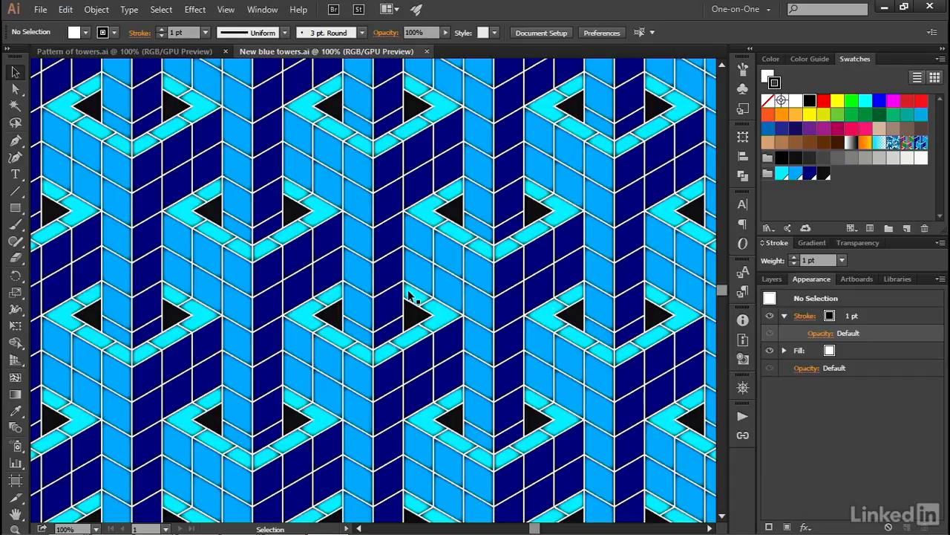
pyautogui.hotkey('ctrl', 'Tab')
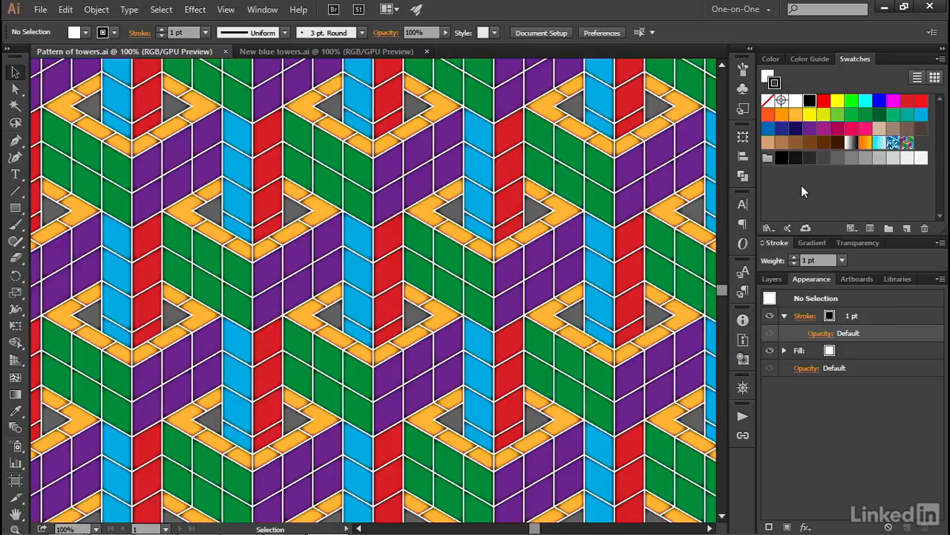
# Start a new swatch based on the R=41 G=171 B=226 sky blue, making it global with the HSB color mode
pyautogui.click(921, 115)
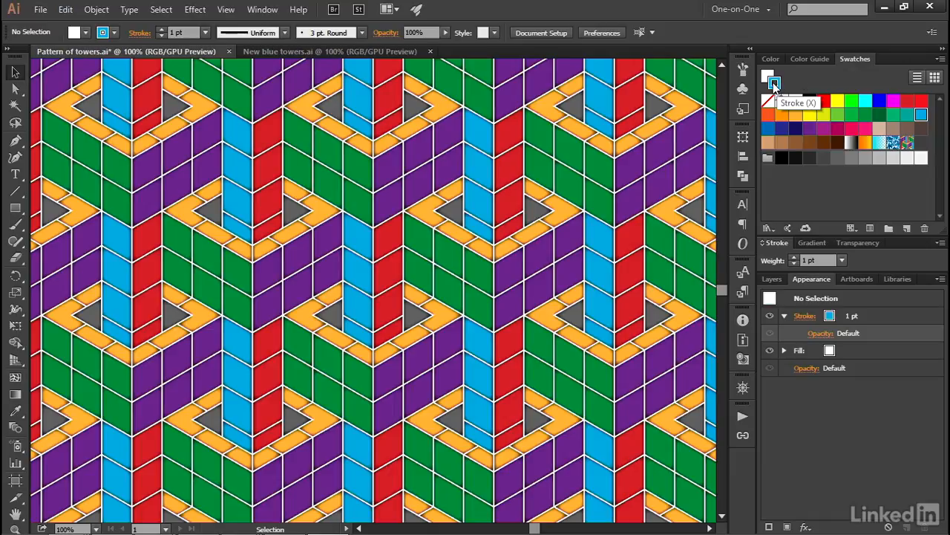
pyautogui.click(909, 229)
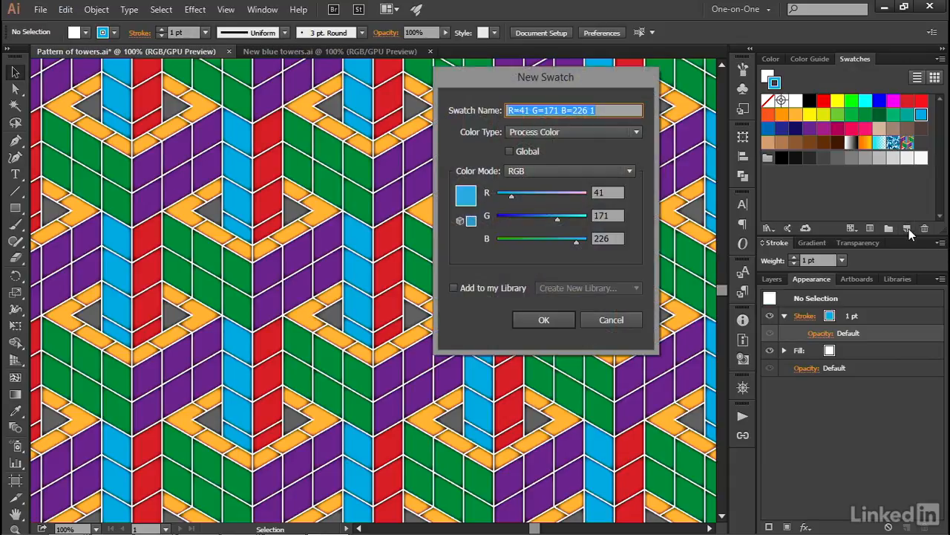
pyautogui.click(526, 151)
pyautogui.click(544, 171)
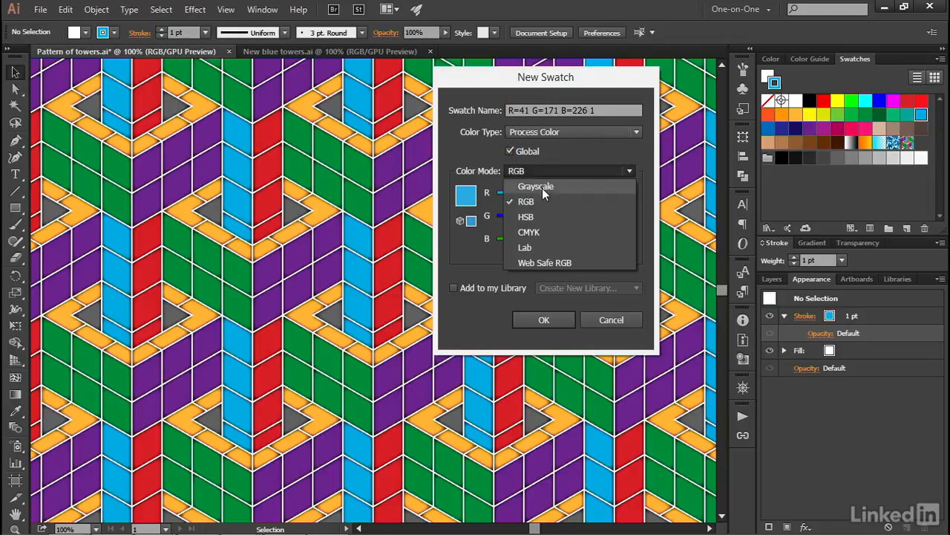
pyautogui.click(545, 214)
# Set the new swatch's hue to 190°, saturation to 50% and brightness to 100%, and create it
pyautogui.doubleClick(607, 193)
pyautogui.write('190')
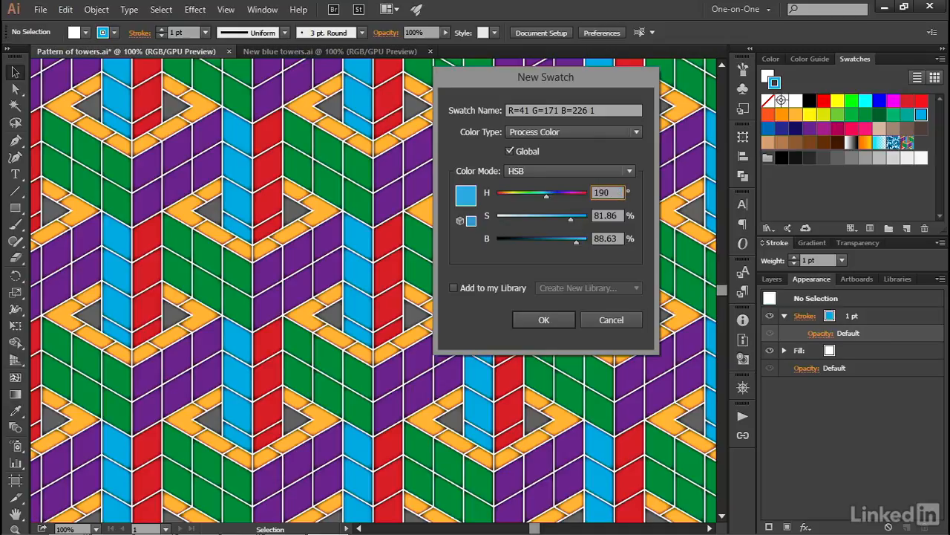
pyautogui.press('Tab')
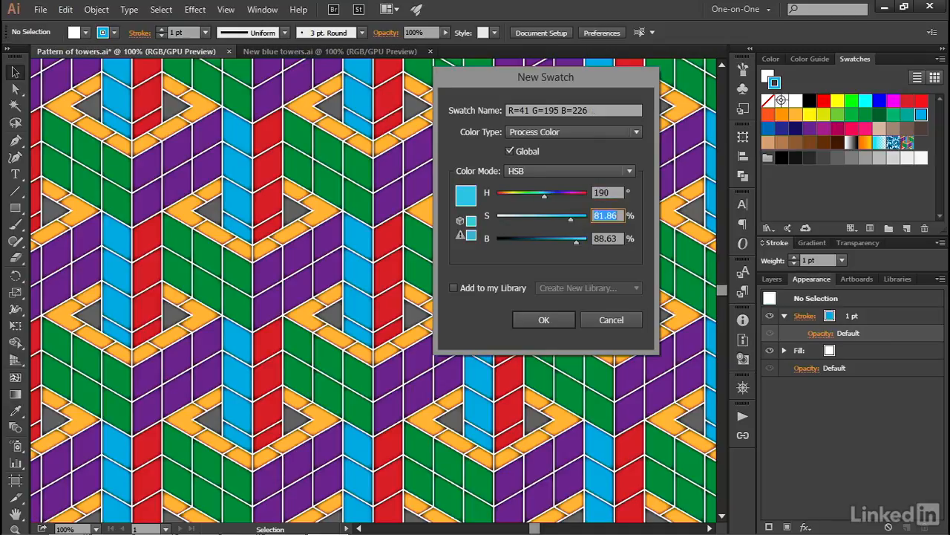
pyautogui.write('50')
pyautogui.press('Tab')
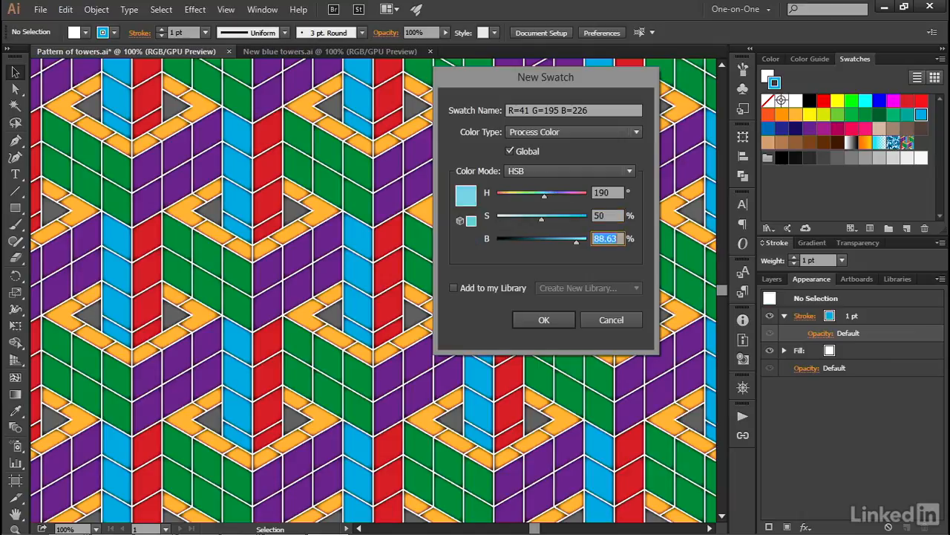
pyautogui.write('100')
pyautogui.press('Tab')
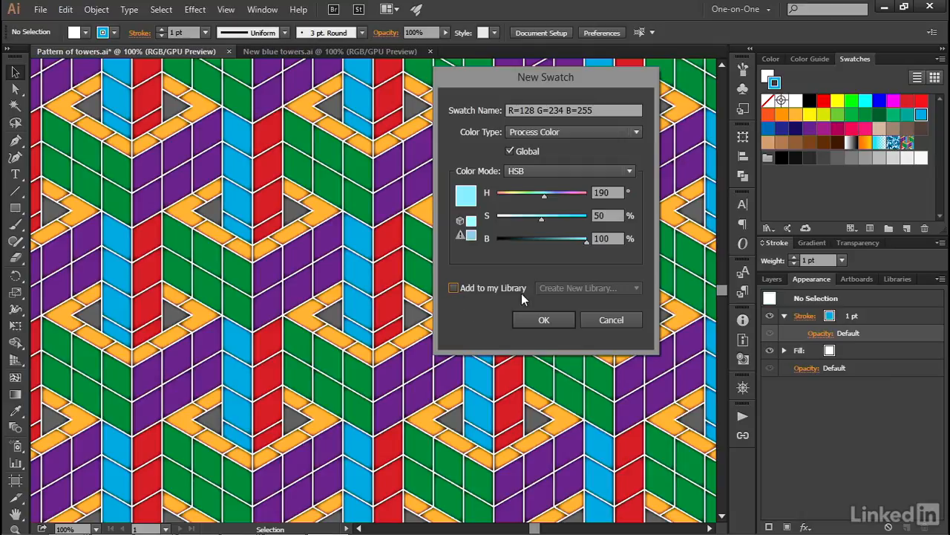
pyautogui.click(546, 324)
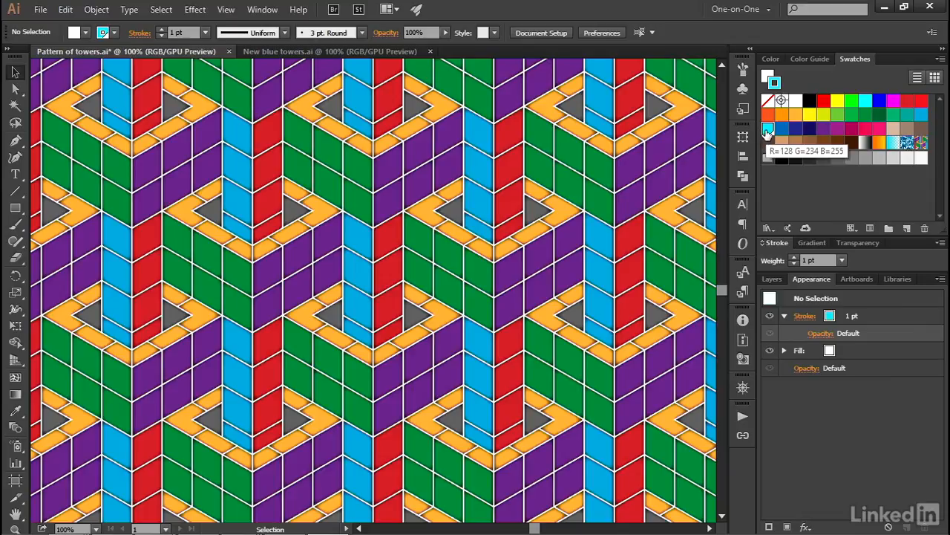
# Put the new light blue swatch in a new color group named Blues
pyautogui.click(889, 229)
pyautogui.write('Blues')
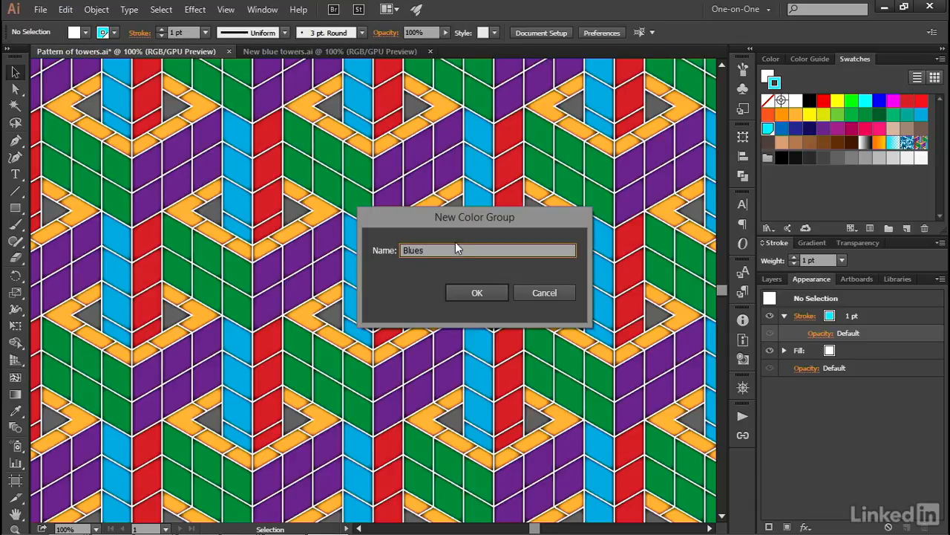
pyautogui.click(458, 295)
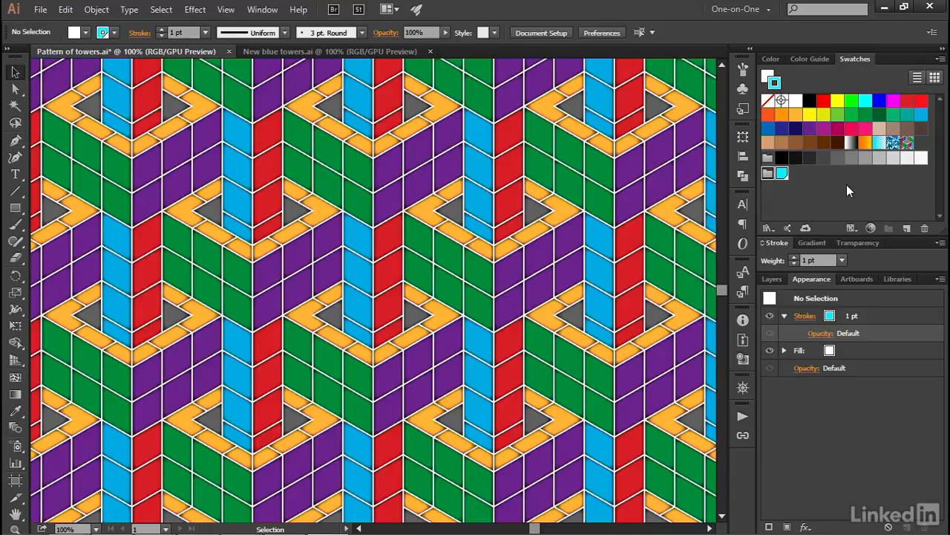
# Add a global HSB swatch to the Blues group with hue 200°, saturation 100% and brightness 100%
pyautogui.click(907, 229)
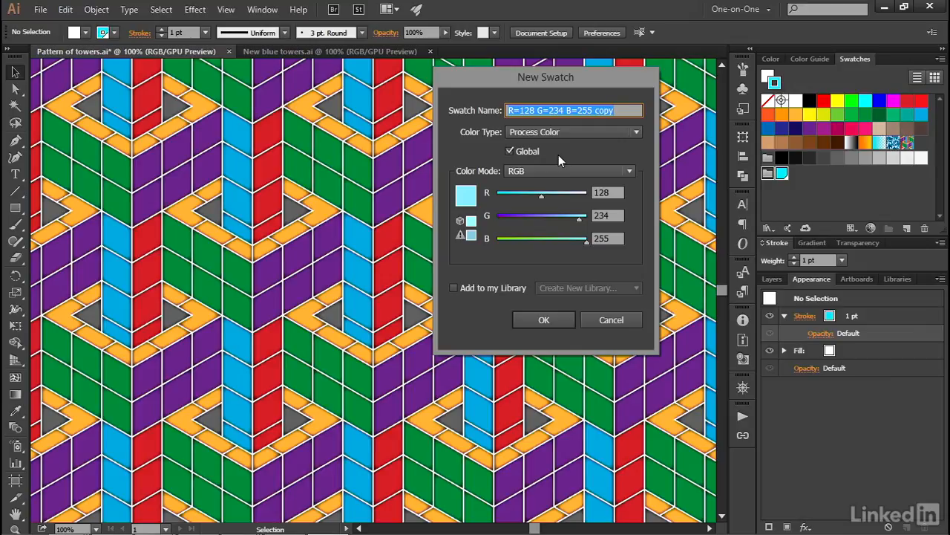
pyautogui.click(544, 168)
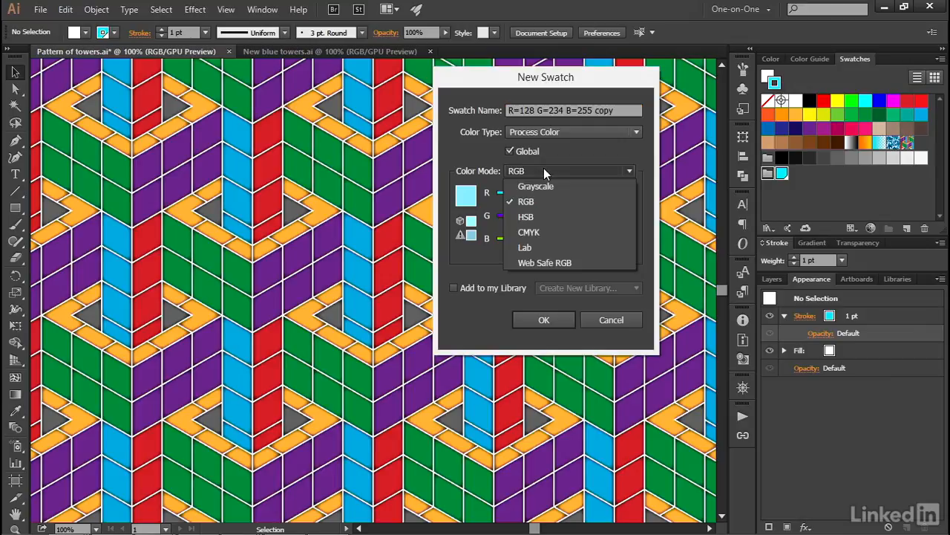
pyautogui.click(543, 216)
pyautogui.doubleClick(594, 193)
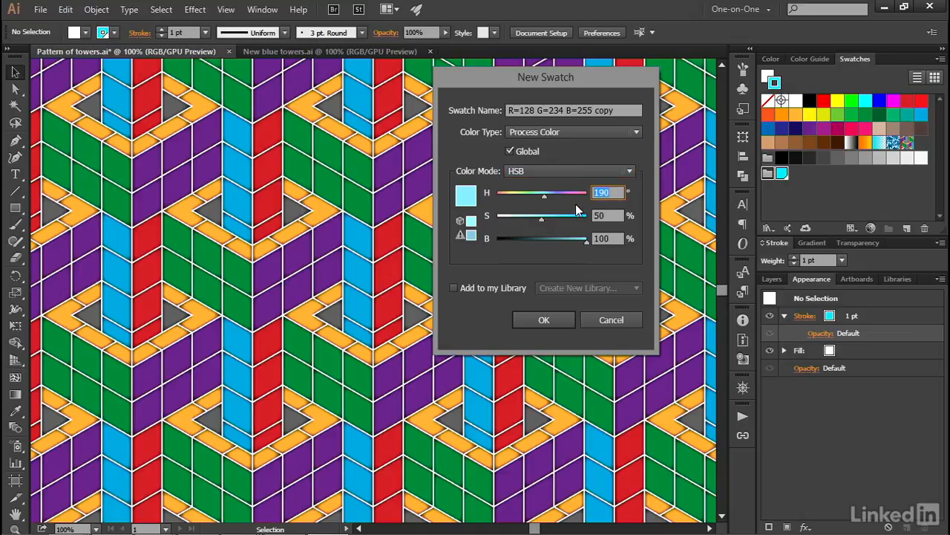
pyautogui.hotkey('shift', 'Up')
pyautogui.press('Tab')
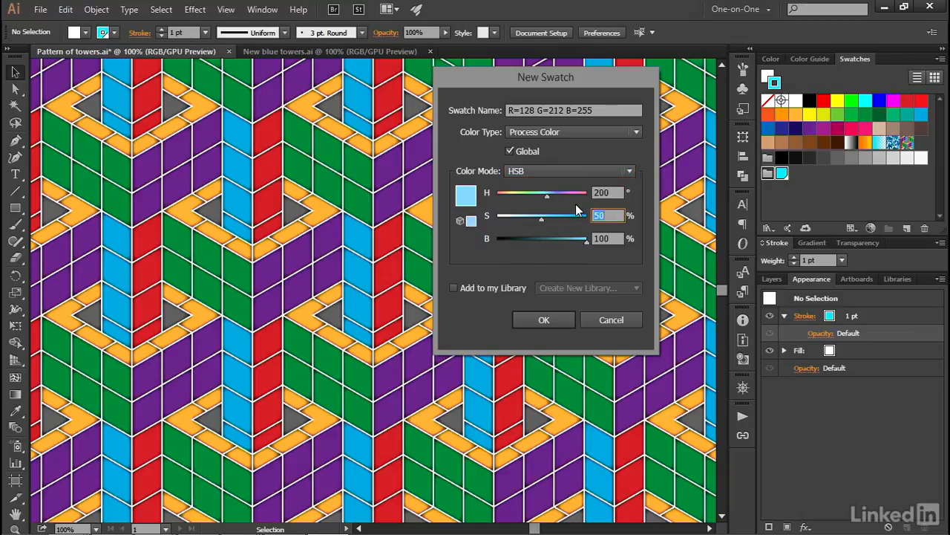
pyautogui.write('100')
pyautogui.press('Tab')
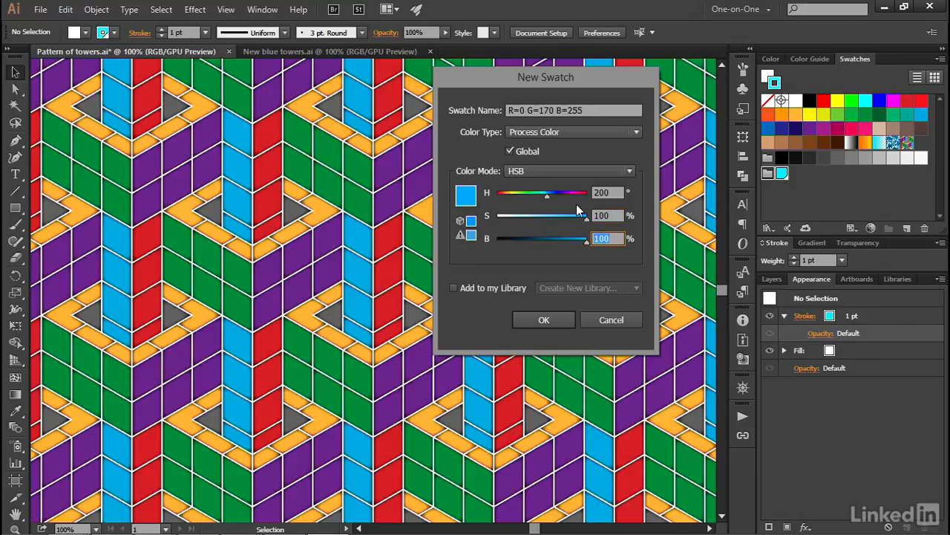
pyautogui.click(557, 323)
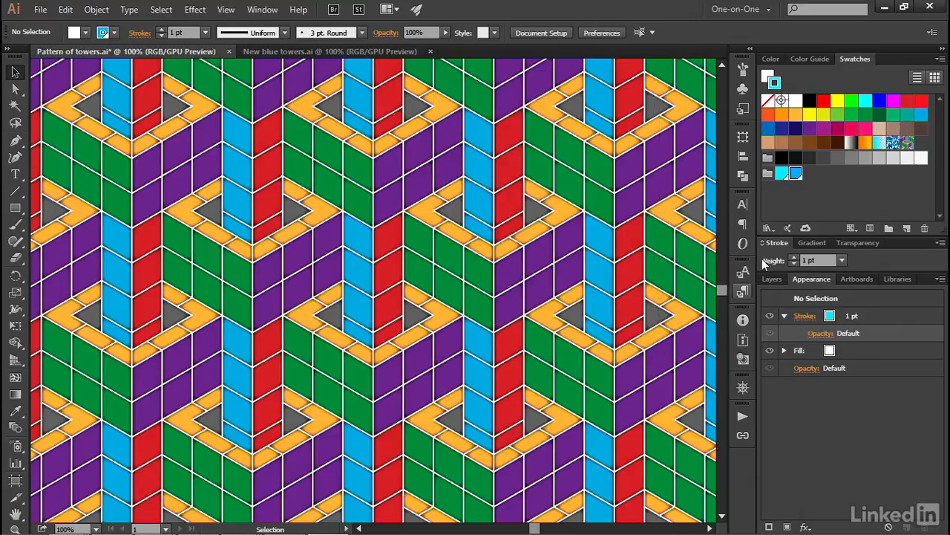
# Add a dark blue global HSB swatch to the Blues group with hue 240°, saturation 100% and brightness 50%
pyautogui.click(907, 228)
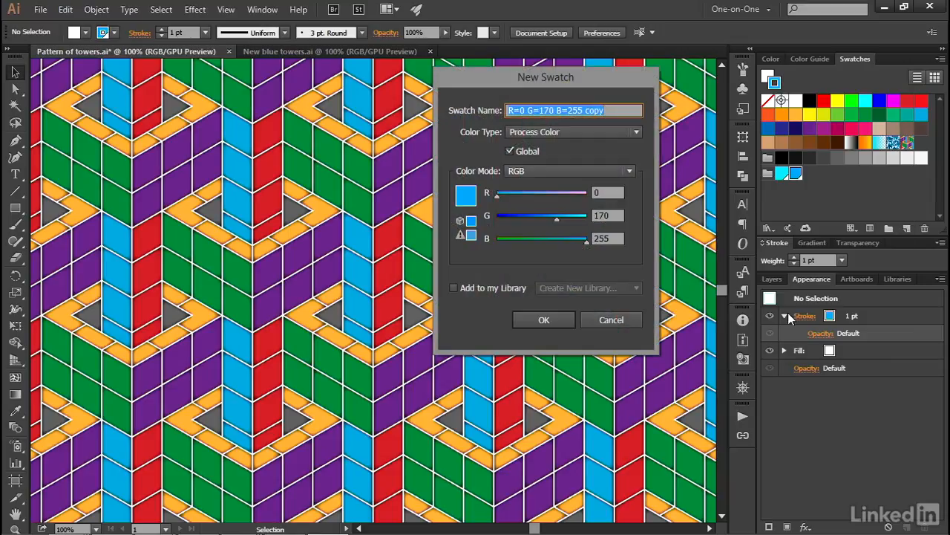
pyautogui.click(534, 166)
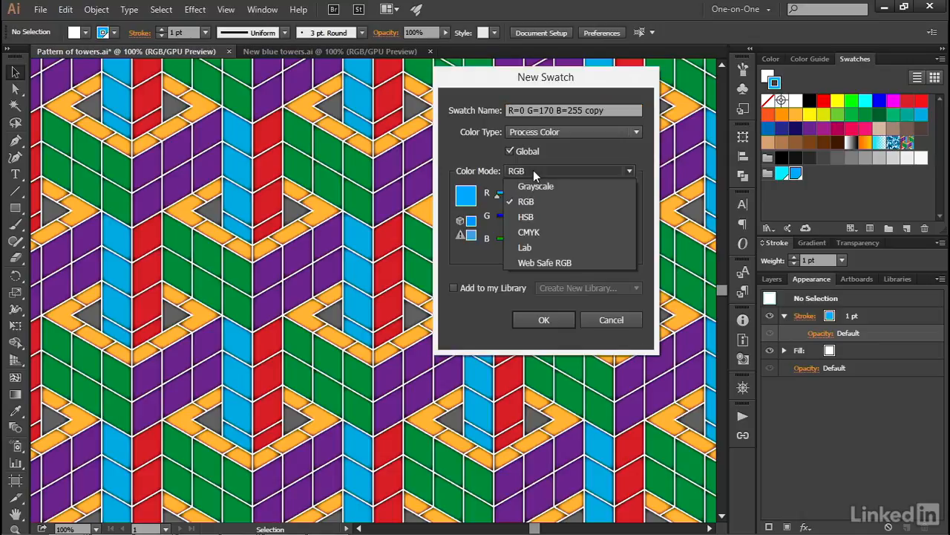
pyautogui.click(541, 202)
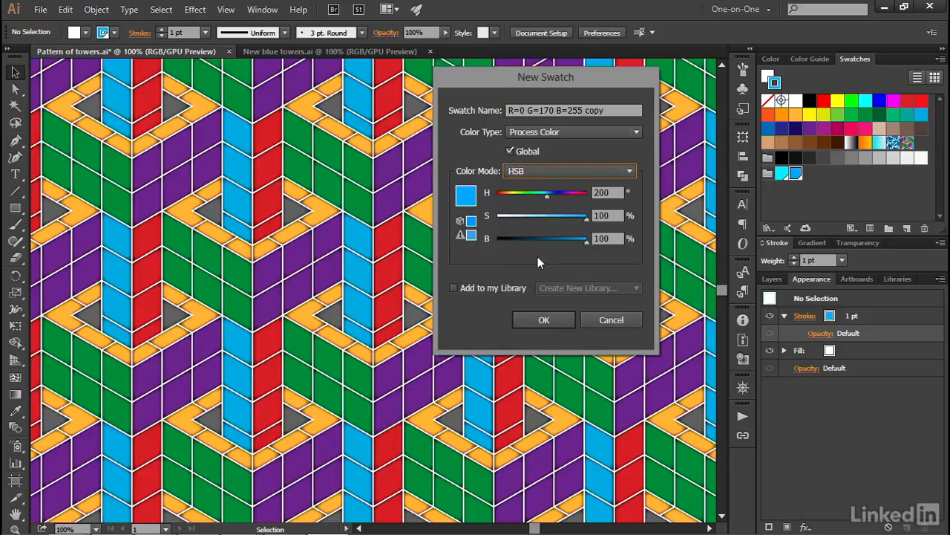
pyautogui.press('Tab')
pyautogui.write('240')
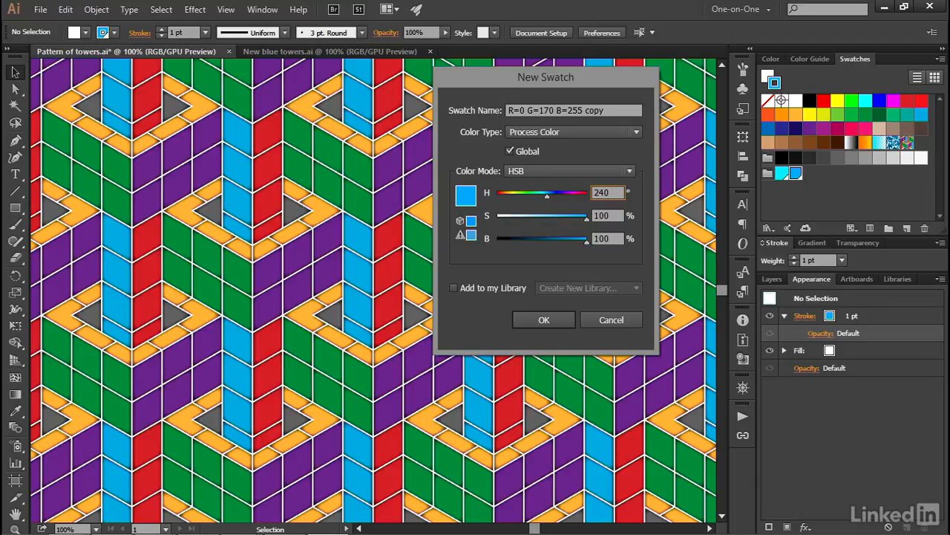
pyautogui.press('Tab')
pyautogui.press('Tab')
pyautogui.write('50')
pyautogui.press('Tab')
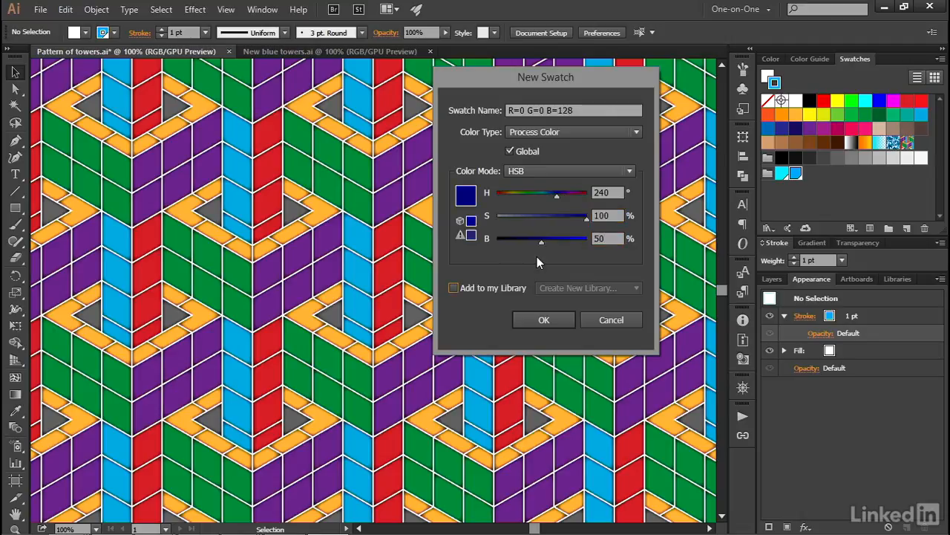
pyautogui.click(533, 323)
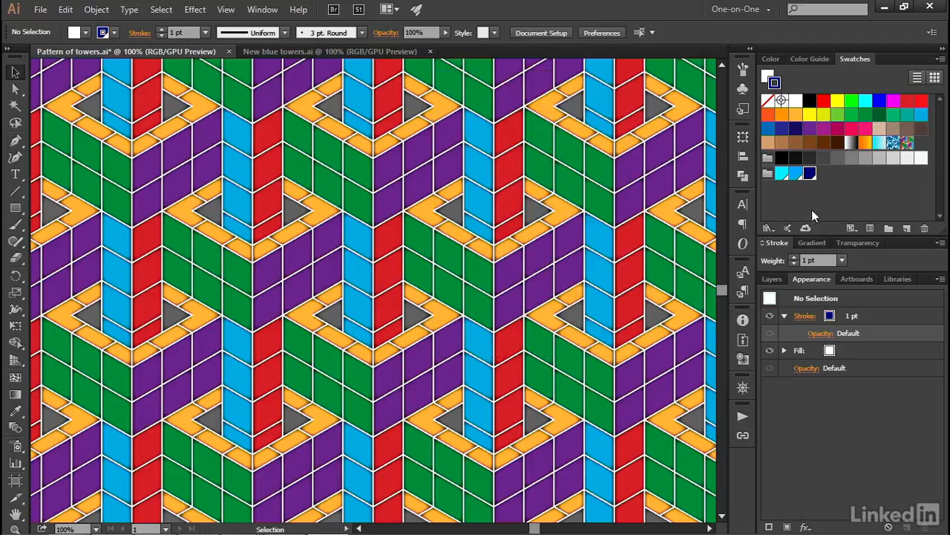
# Add a near-black global HSB swatch to the Blues group with hue 240°, saturation 10% and brightness 10%
pyautogui.click(907, 228)
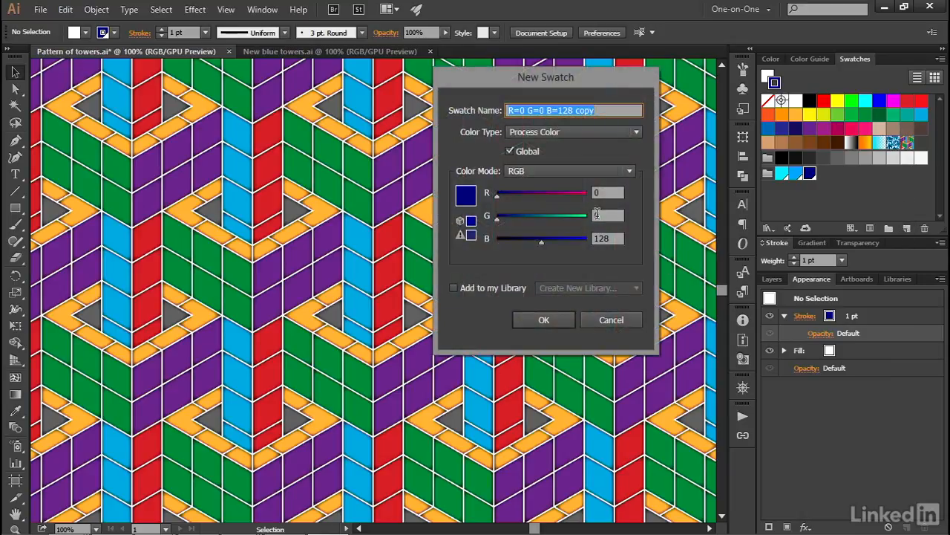
pyautogui.click(539, 173)
pyautogui.click(535, 216)
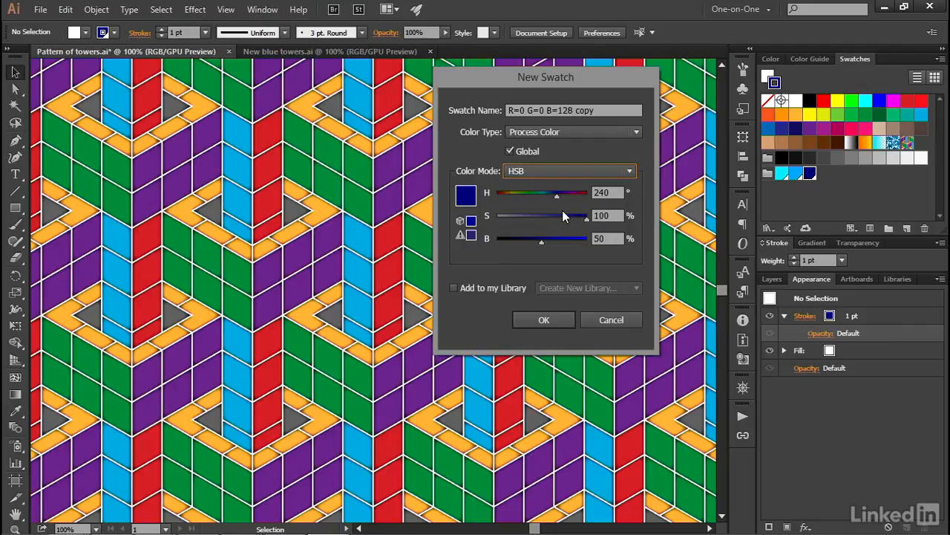
pyautogui.press('Tab')
pyautogui.press('Tab')
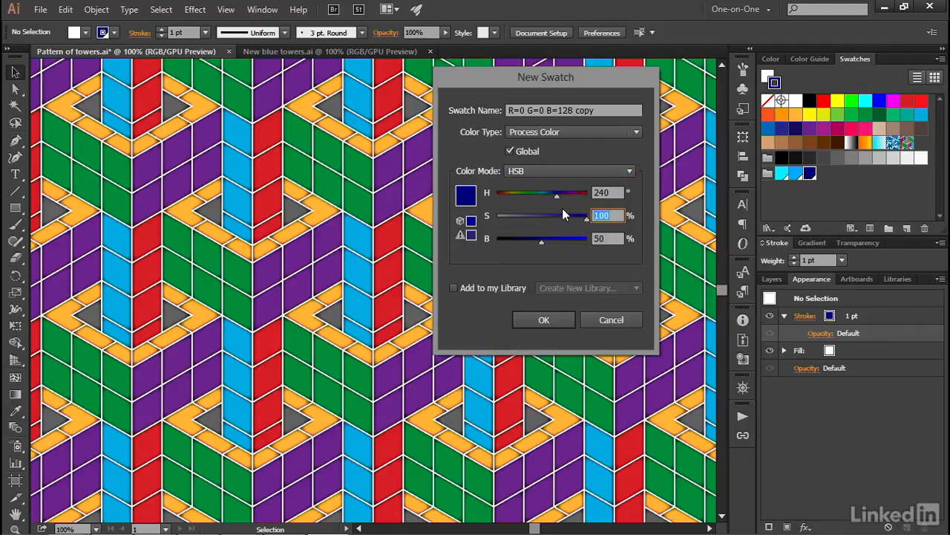
pyautogui.write('10')
pyautogui.press('Tab')
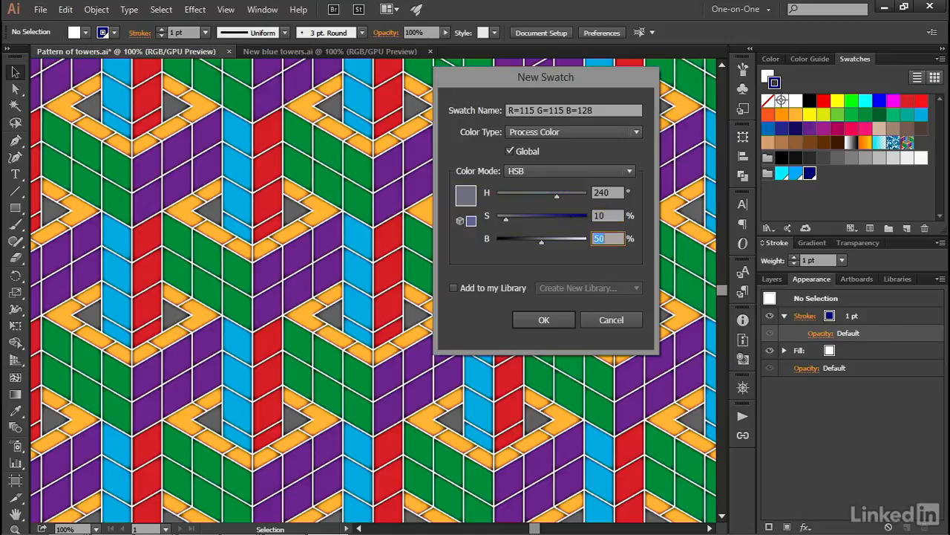
pyautogui.write('10')
pyautogui.press('Tab')
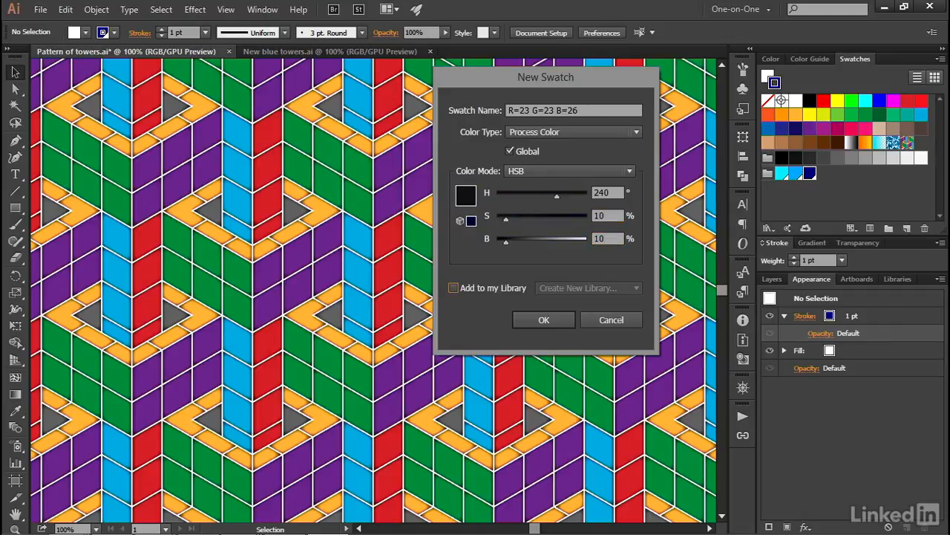
pyautogui.click(556, 318)
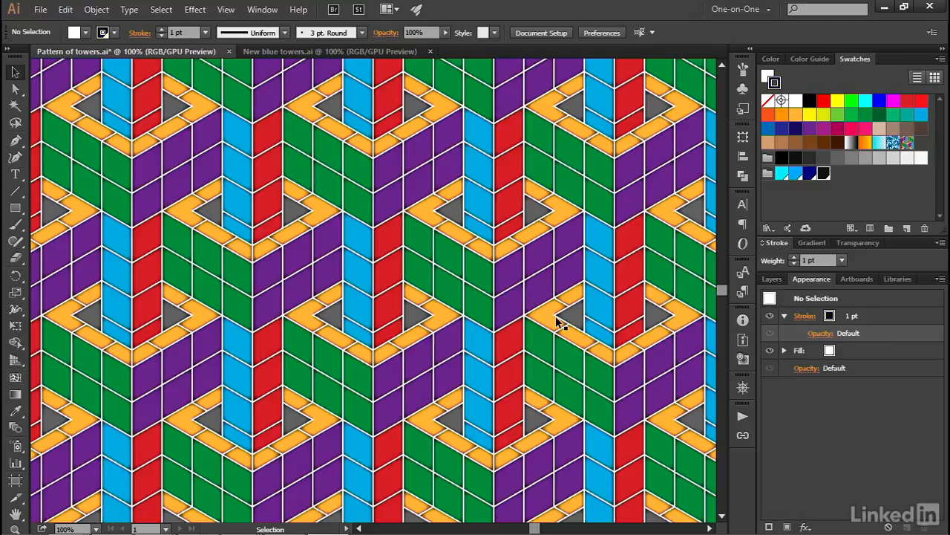
# Select the pattern-filled rectangle covering the artboard and make its fill the active attribute
pyautogui.hotkey('ctrl', '-')
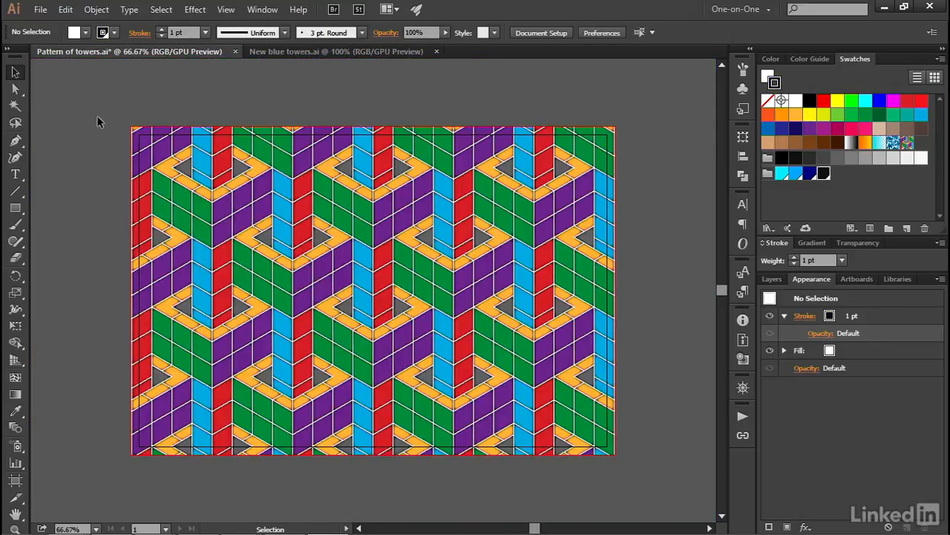
pyautogui.click(170, 131)
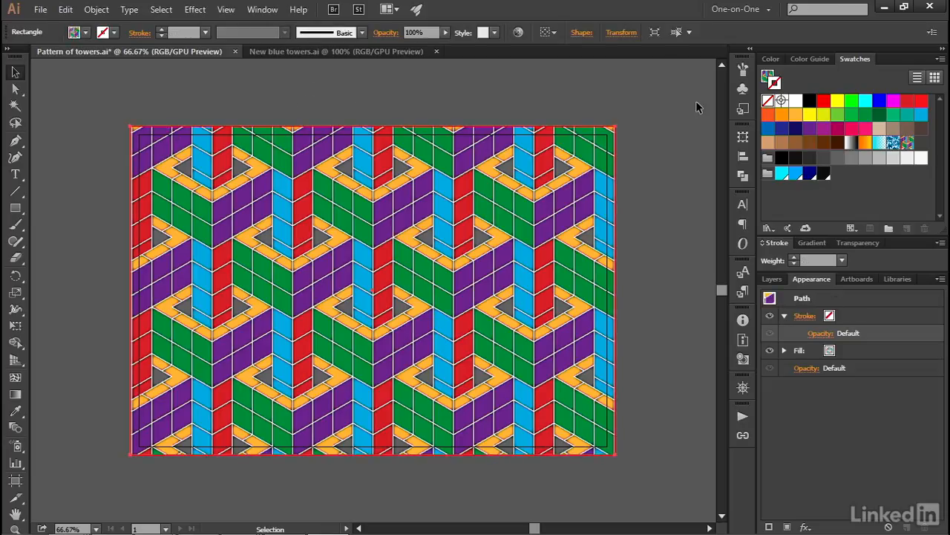
pyautogui.click(766, 76)
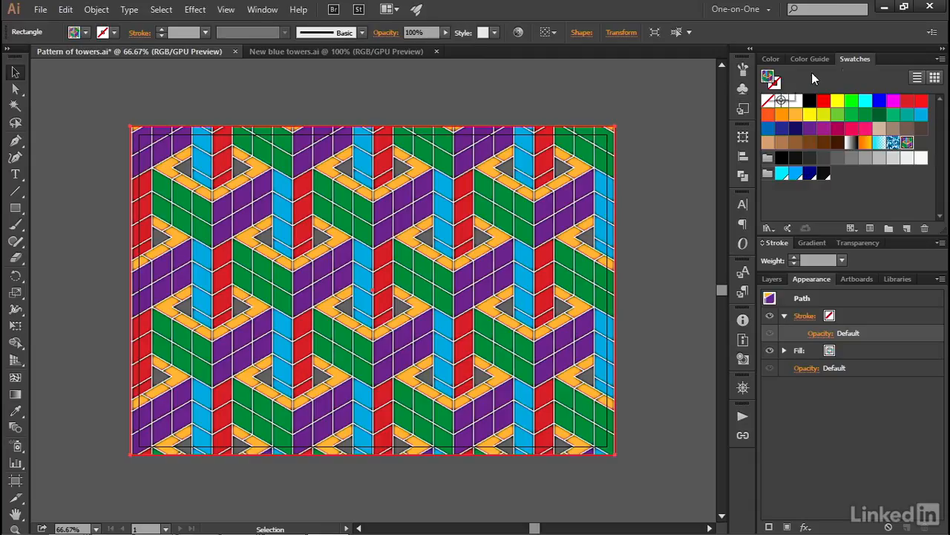
# Try the blue foliage pattern as the rectangle's fill and restore the boxed towers pattern
pyautogui.click(894, 143)
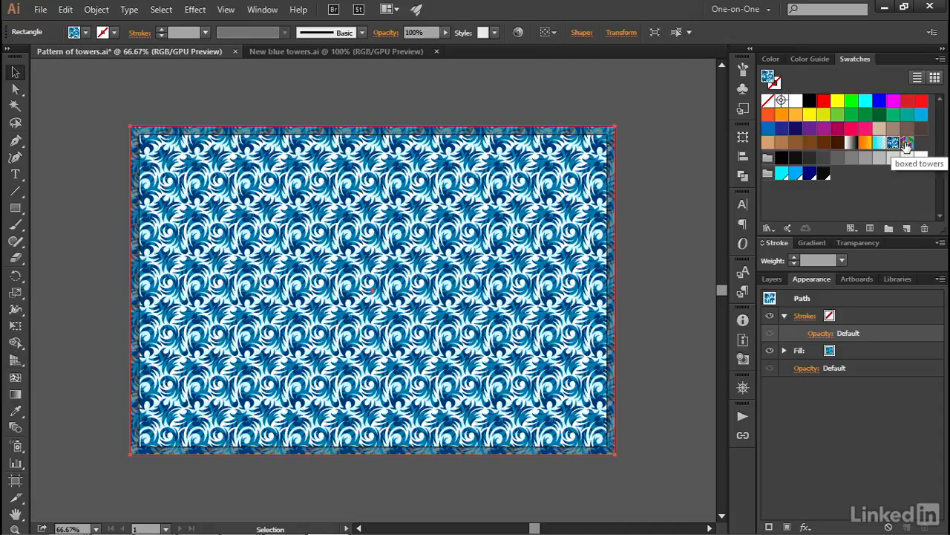
pyautogui.click(907, 143)
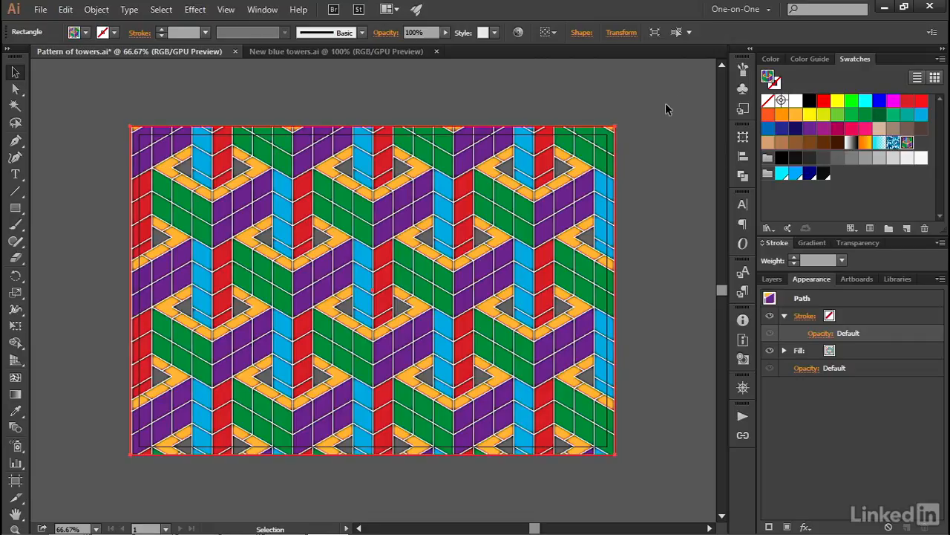
# Open Recolor Artwork for the selected rectangle using the Blues color group, keeping the recolored pattern in view
pyautogui.hotkey('ctrl', '1')
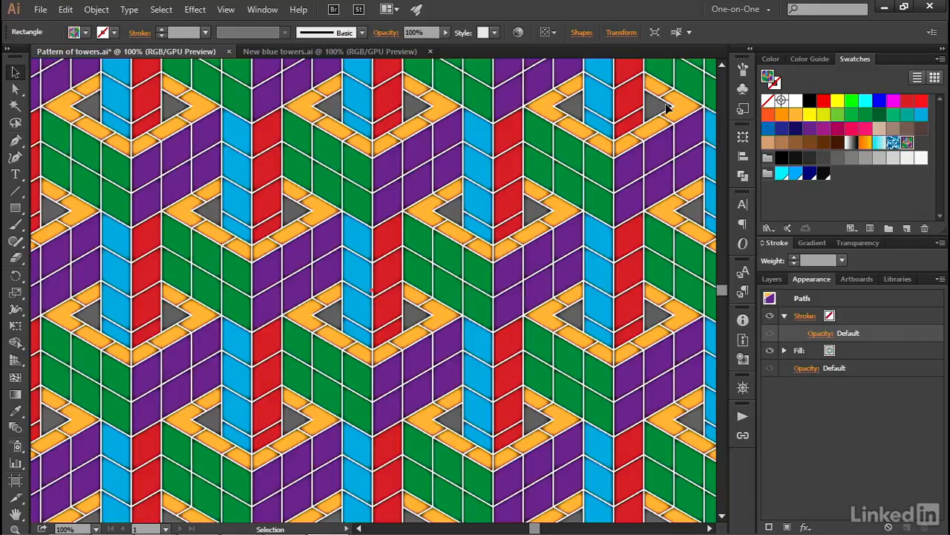
pyautogui.click(767, 174)
pyautogui.doubleClick(767, 175)
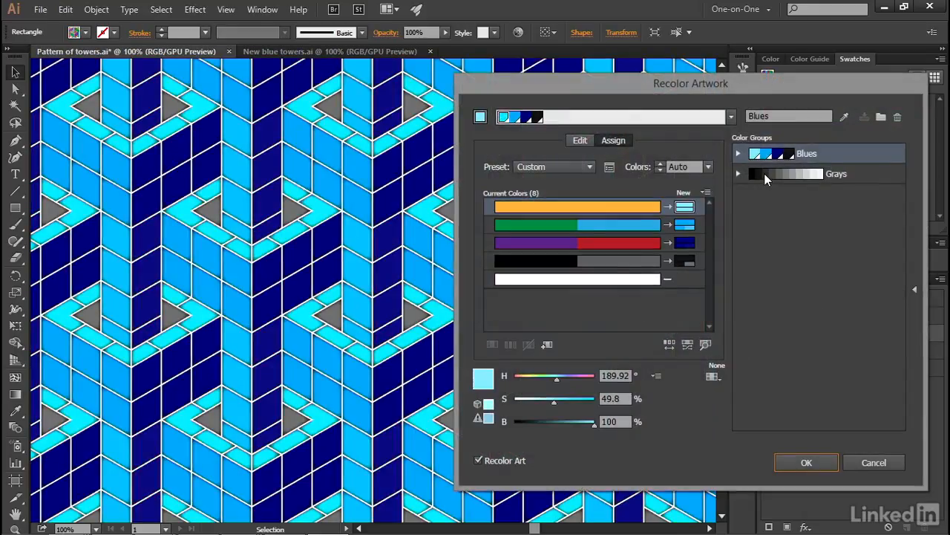
pyautogui.moveTo(554, 90); pyautogui.dragTo(606, 71)
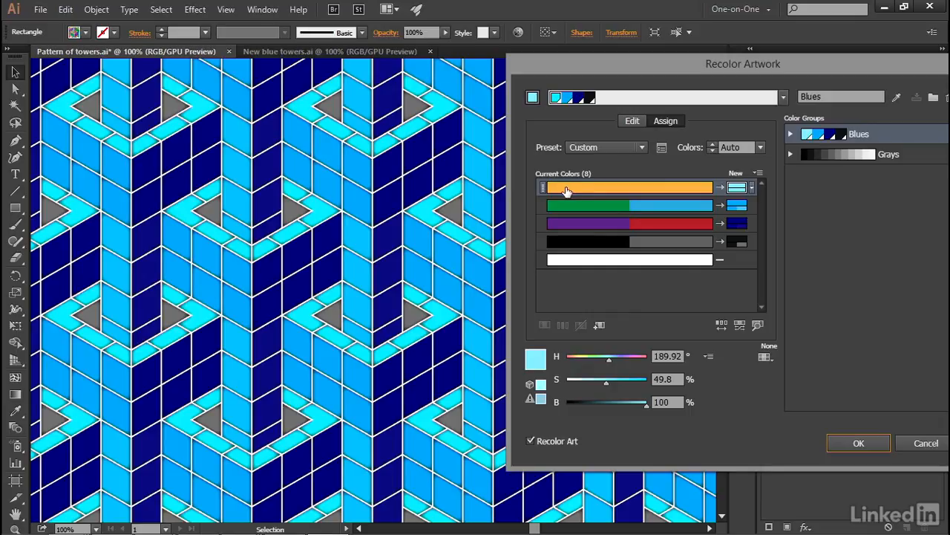
# Compare the original and recolored pattern against the current-to-new color assignments by toggling the Recolor Art preview
pyautogui.click(530, 441)
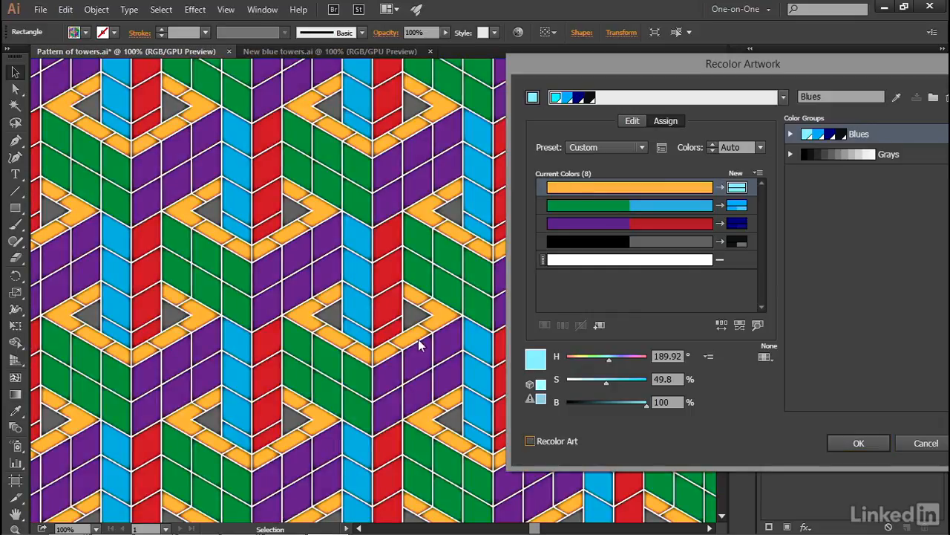
pyautogui.click(536, 440)
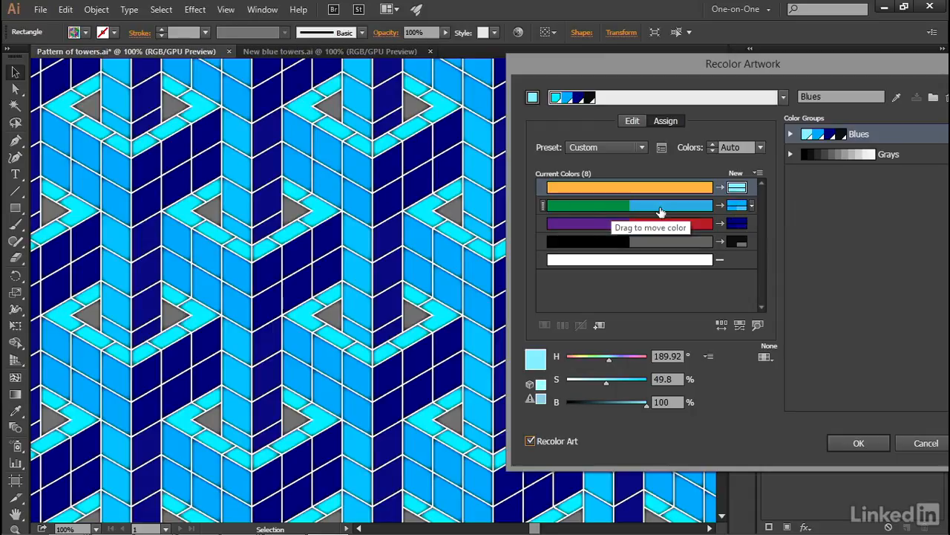
pyautogui.click(531, 441)
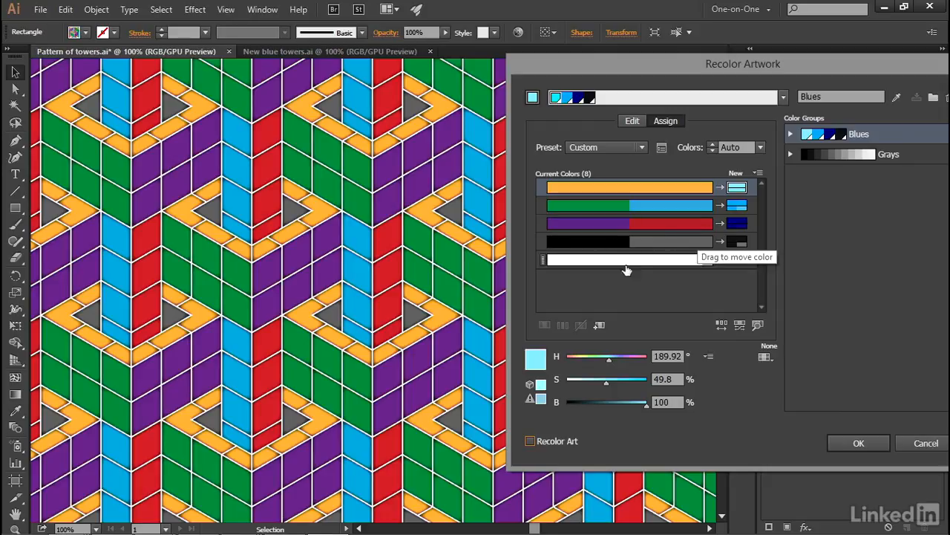
pyautogui.click(530, 440)
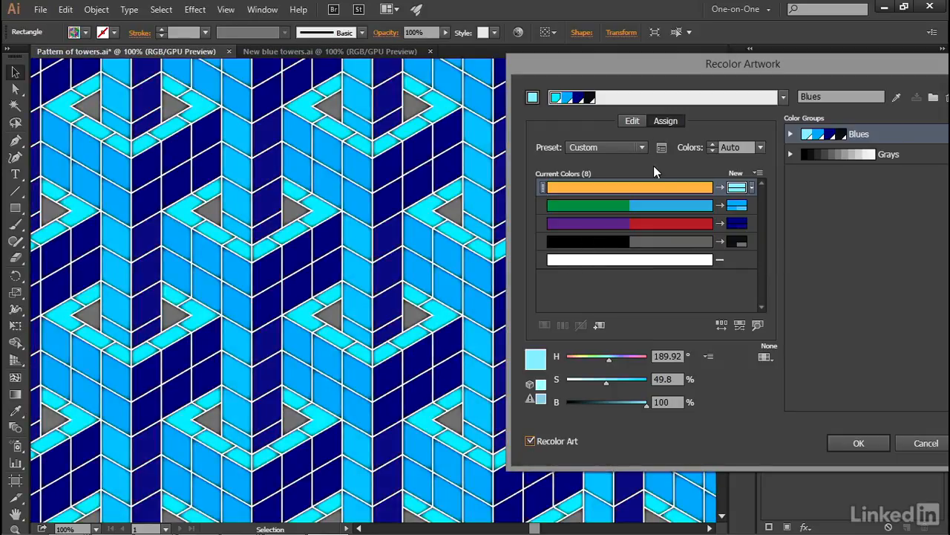
# Set the color reduction options to preserve black in addition to white
pyautogui.click(663, 148)
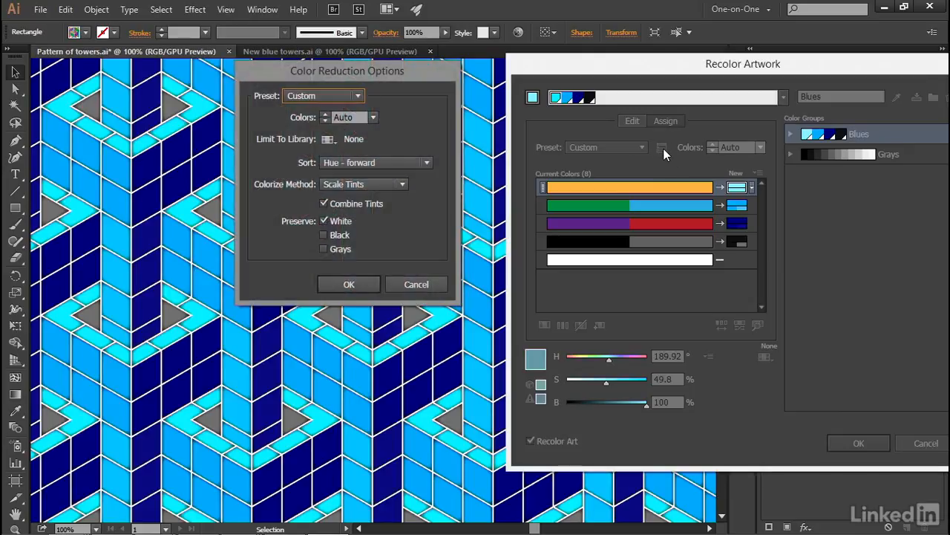
pyautogui.click(324, 235)
pyautogui.click(332, 281)
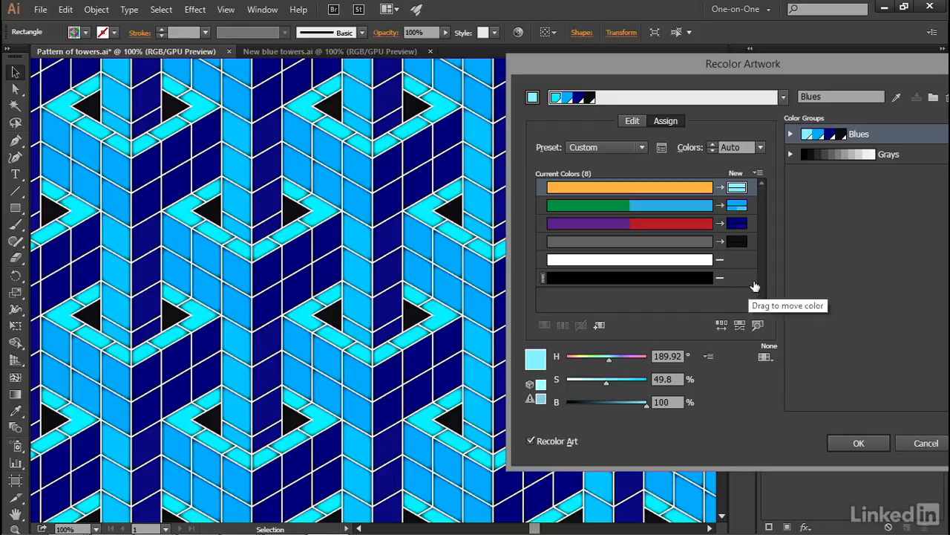
# Set the colorize method to Exact with Preserve Spot Colors and Apply To All enabled, and apply the recoloring
pyautogui.click(751, 208)
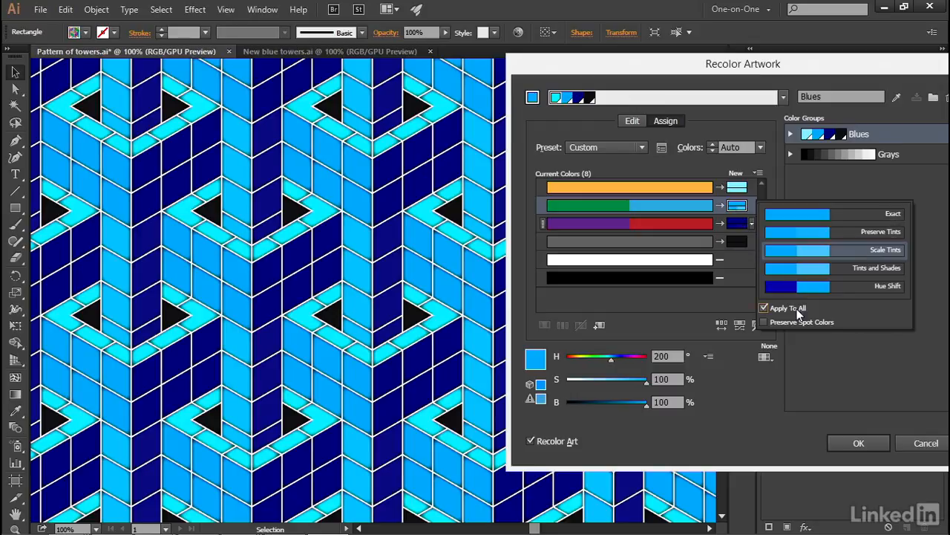
pyautogui.click(763, 321)
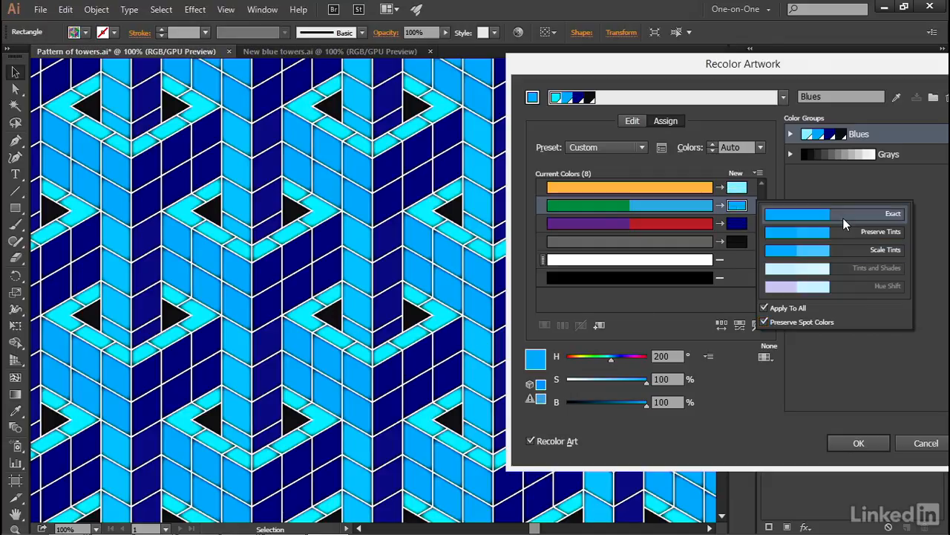
pyautogui.click(703, 303)
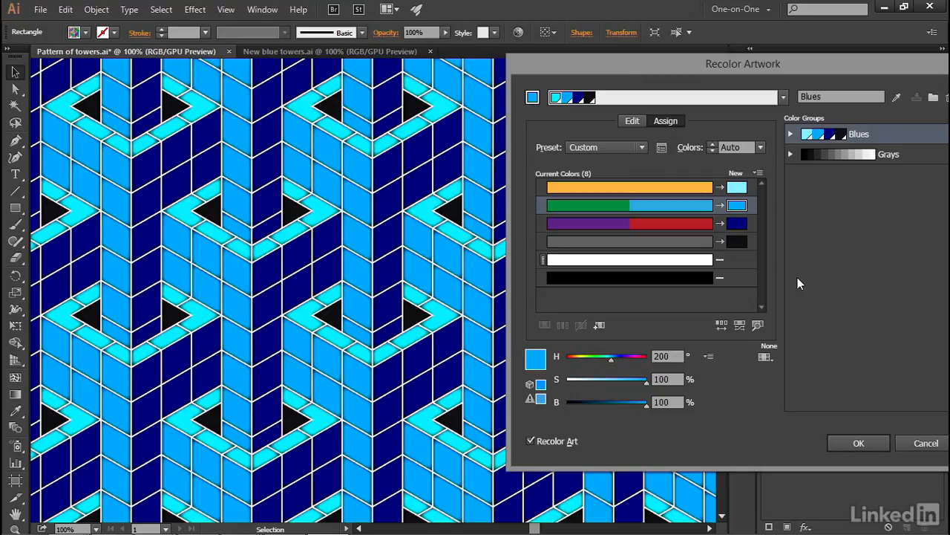
pyautogui.click(854, 442)
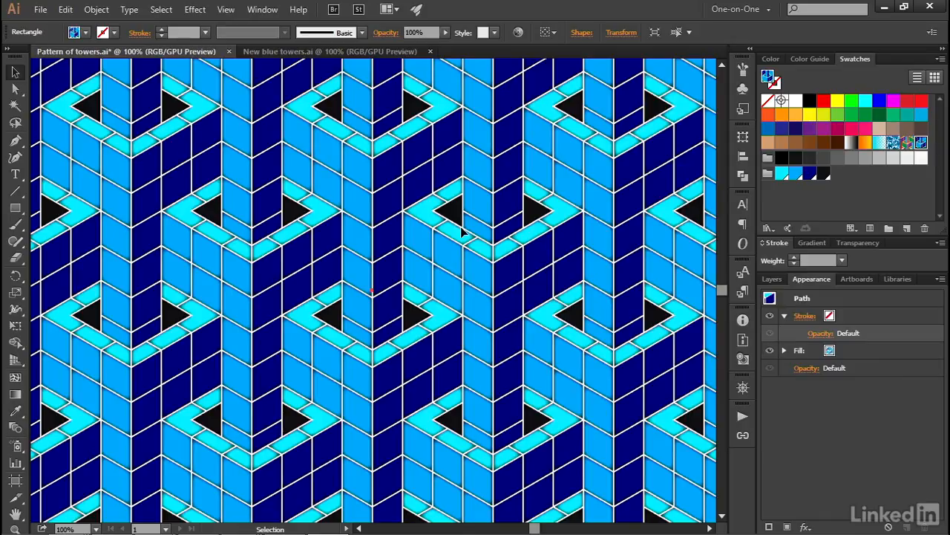
# Compare the original boxed towers pattern with the recolored boxed towers 2 pattern as the rectangle's fill
pyautogui.click(904, 144)
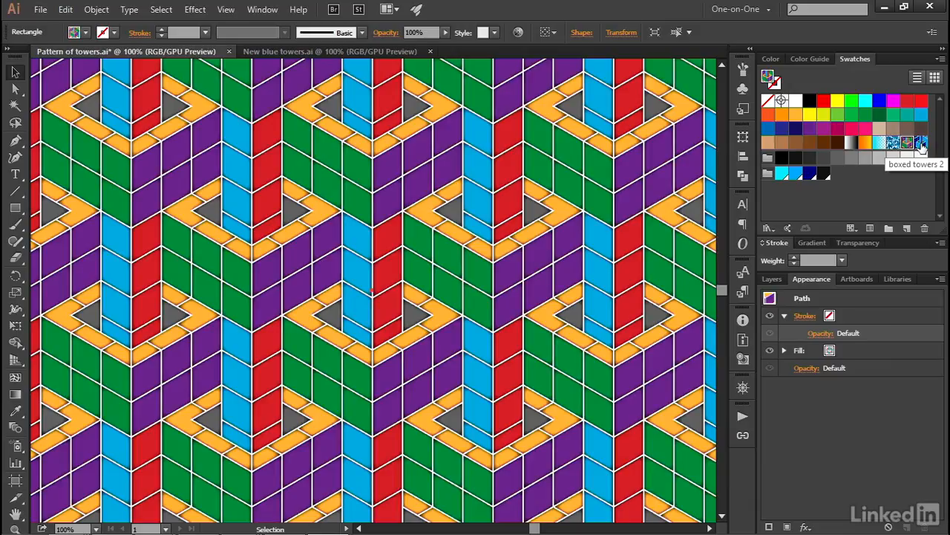
pyautogui.click(922, 143)
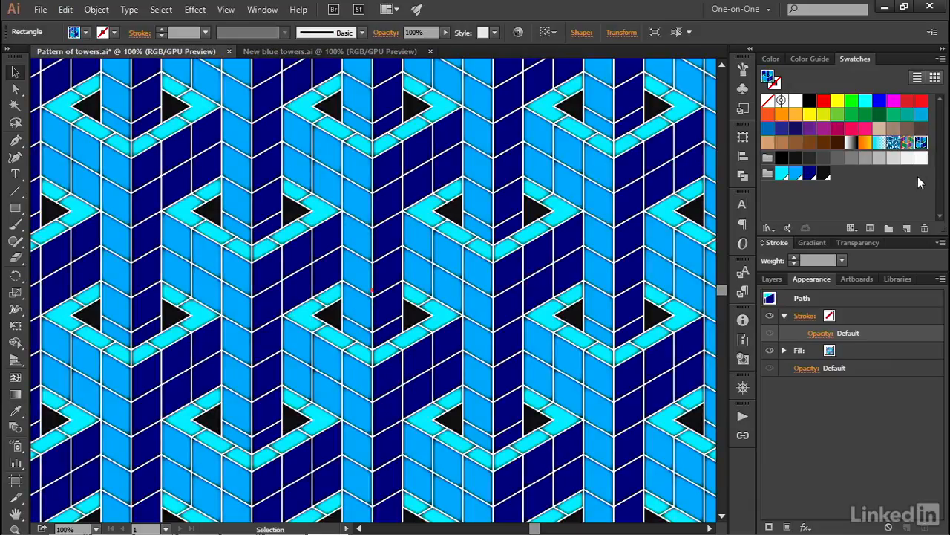
# Replace "boxed" with "blue" in the recolored pattern swatch's name and deselect the artwork
pyautogui.click(941, 60)
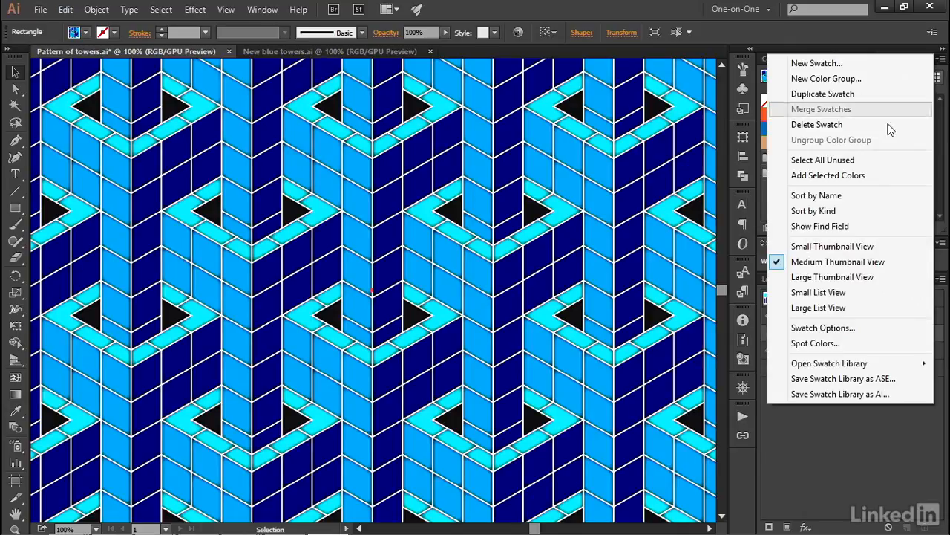
pyautogui.click(872, 325)
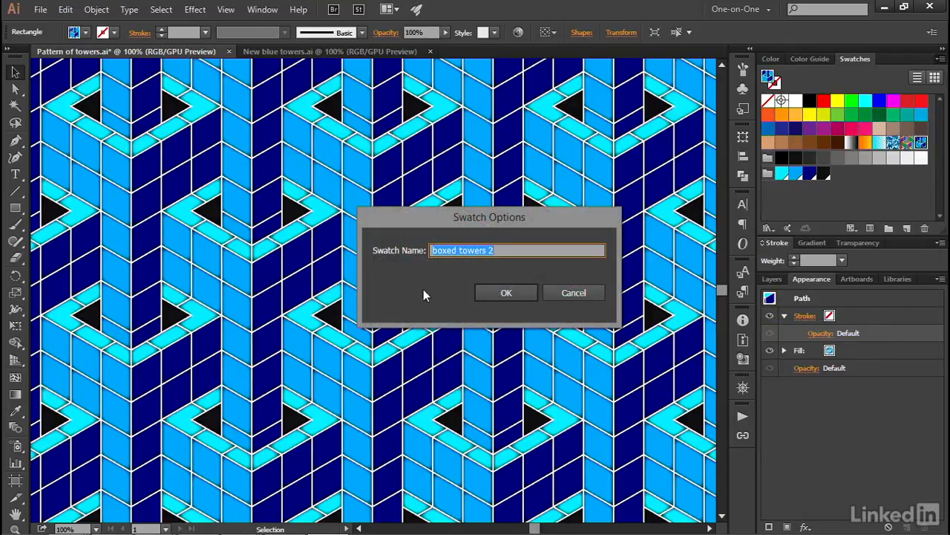
pyautogui.doubleClick(440, 250)
pyautogui.write('blue')
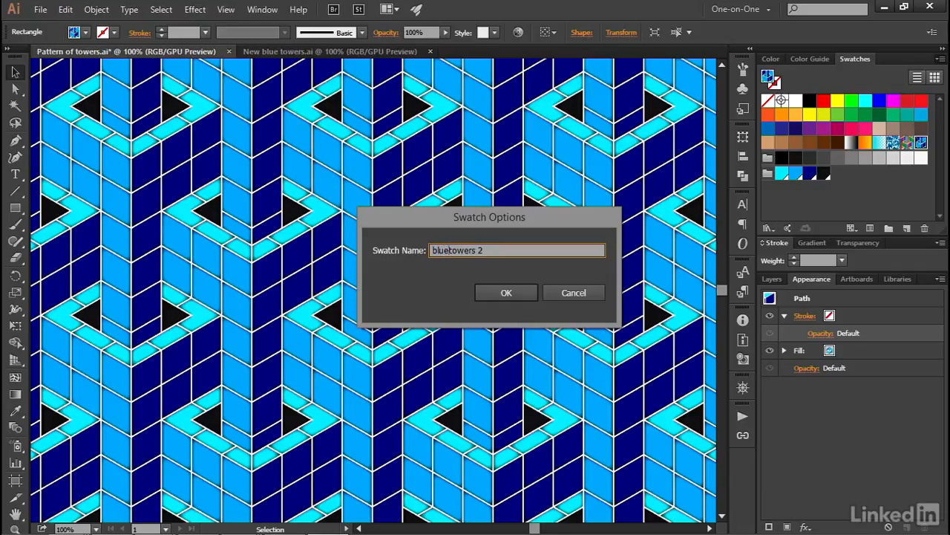
pyautogui.click(494, 249)
pyautogui.click(505, 292)
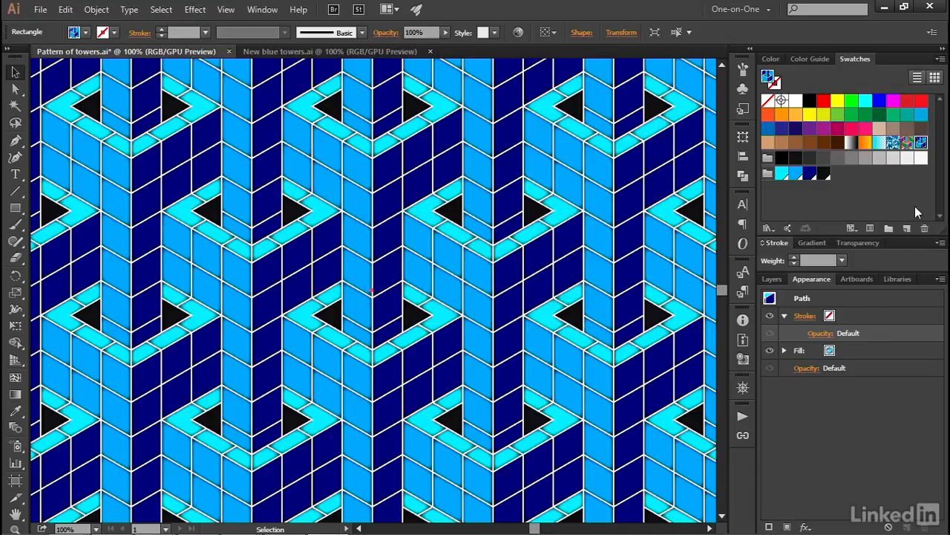
pyautogui.hotkey('ctrl', 'shift', 'a')
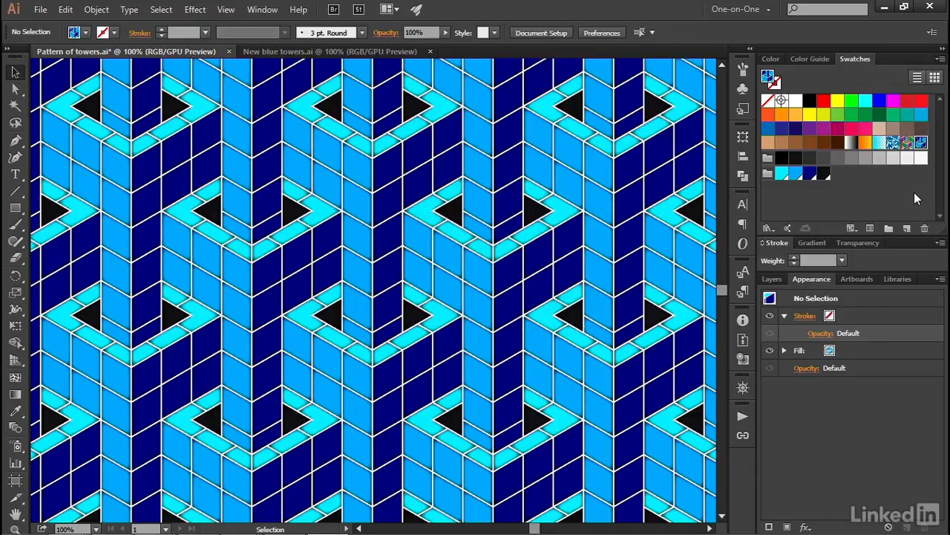